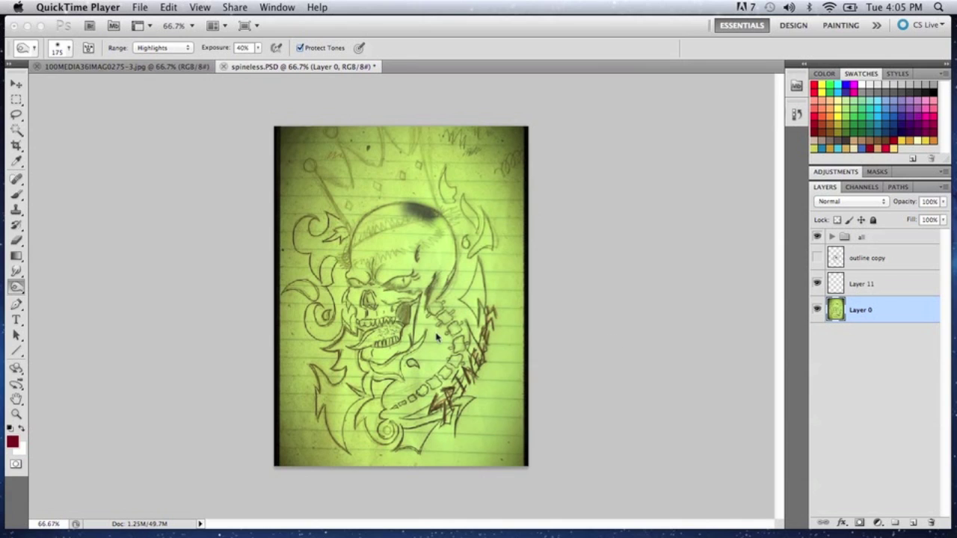
Enlarge the brush to size 20, test a stroke on the skull's eye, reset colours to black, and undo it
click(17, 196)
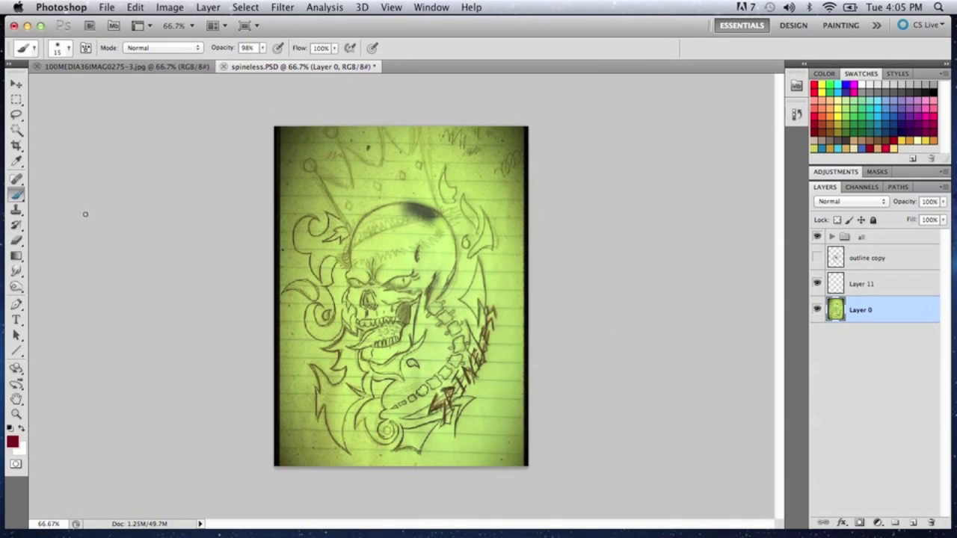
key(bracketright)
mouse_move(337, 263)
mouse_down()
mouse_move(348, 254)
mouse_move(357, 271)
mouse_up()
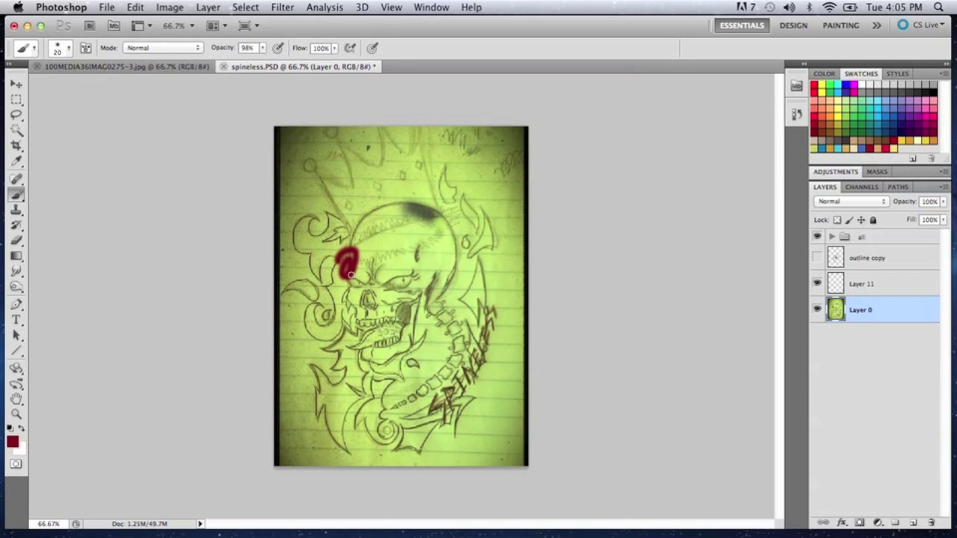
key(d)
key(super+z)
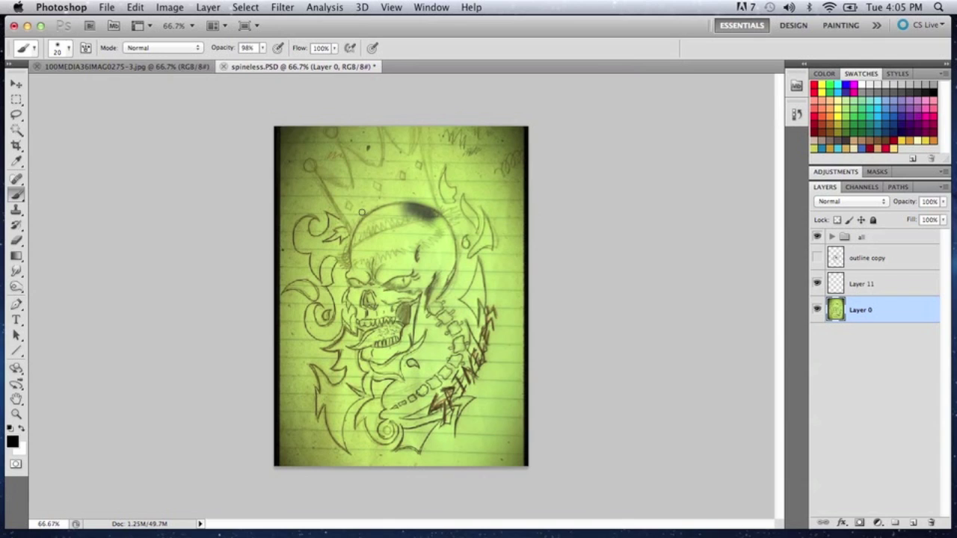
Test and undo a black squiggle with a smaller hard round brush, then switch to the Pen tool
key(shift+bracketright)
key(shift+bracketright)
key(bracketleft)
key(bracketleft)
drag(348, 195, 367, 213)
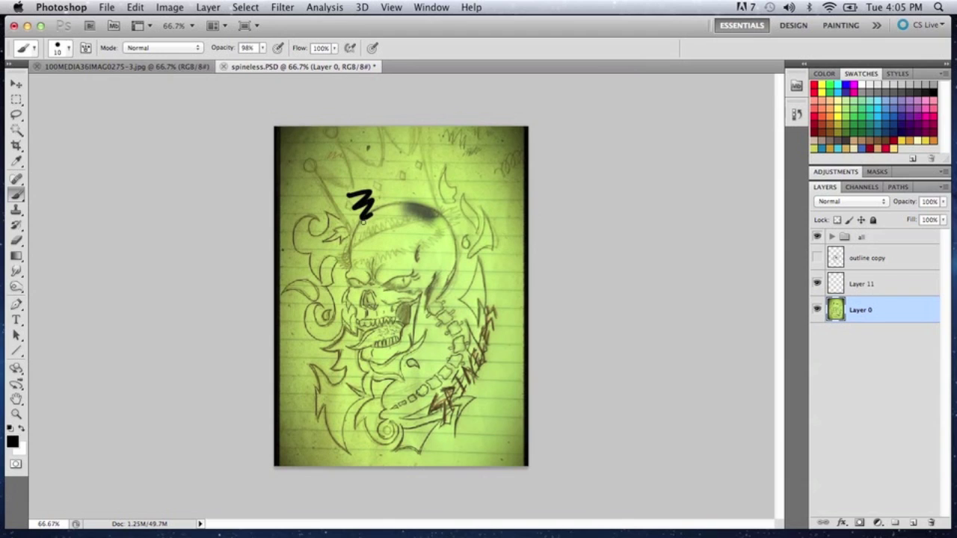
key(super+z)
key(bracketleft)
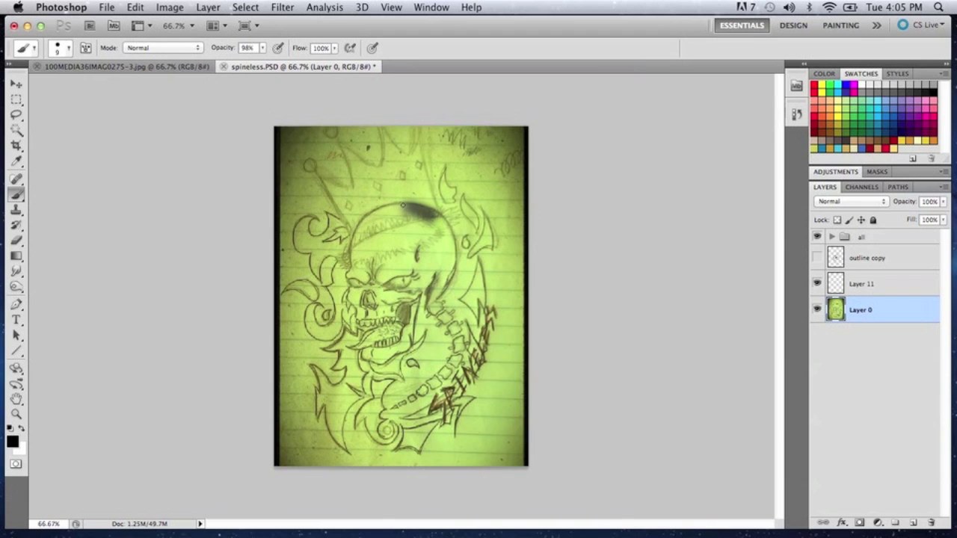
key(p)
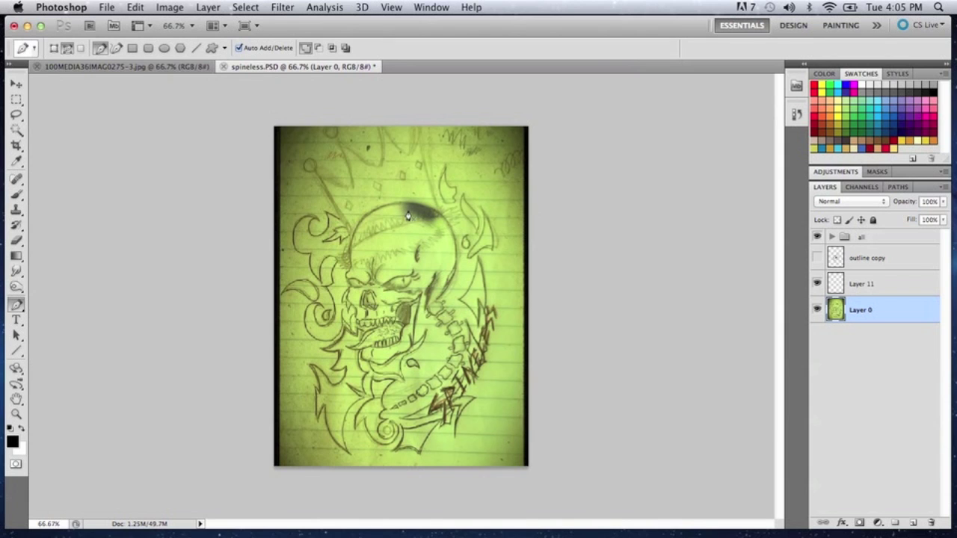
Zoom the sketch to 200% and pan to centre the skull's crown, with the Pen tool active
key(super+equal)
key(super+equal)
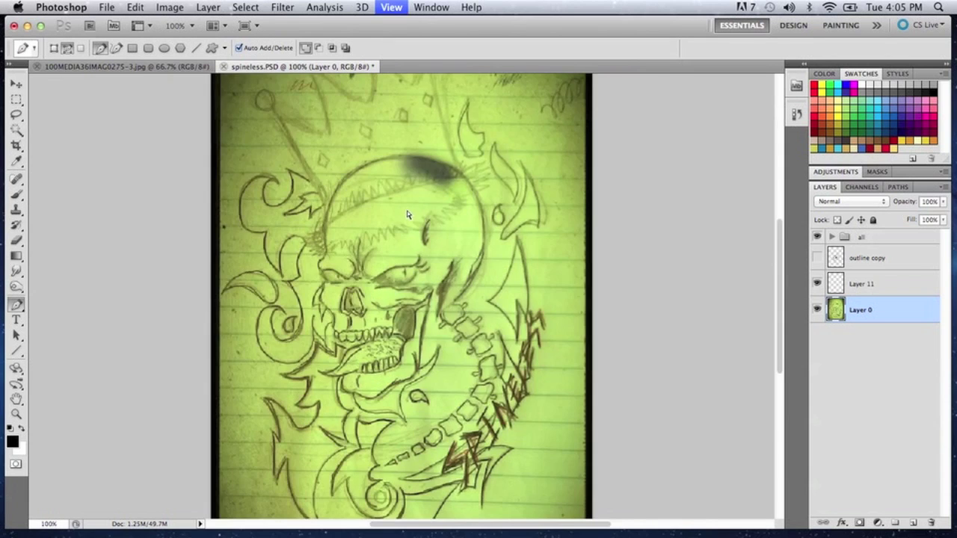
key(b)
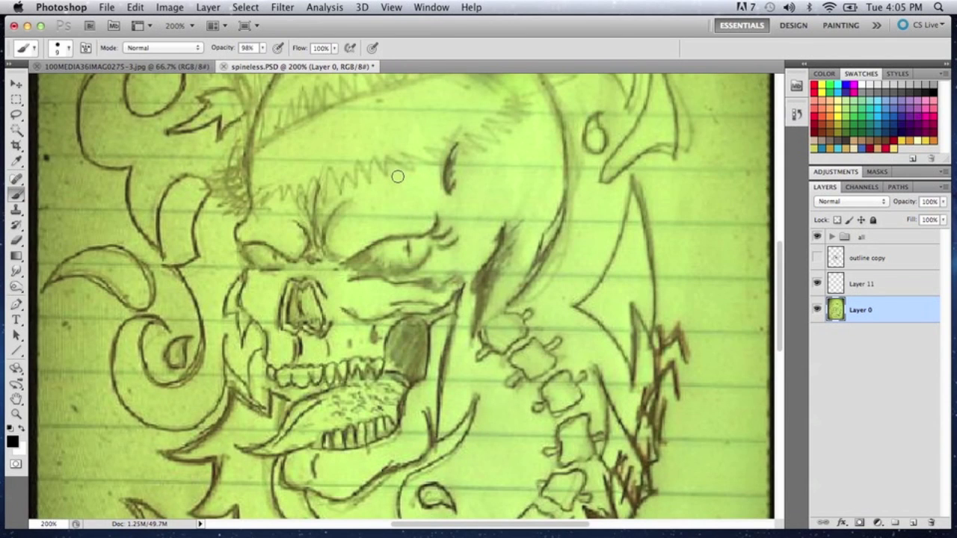
key(bracketleft)
key(bracketleft)
drag(401, 155, 410, 223)
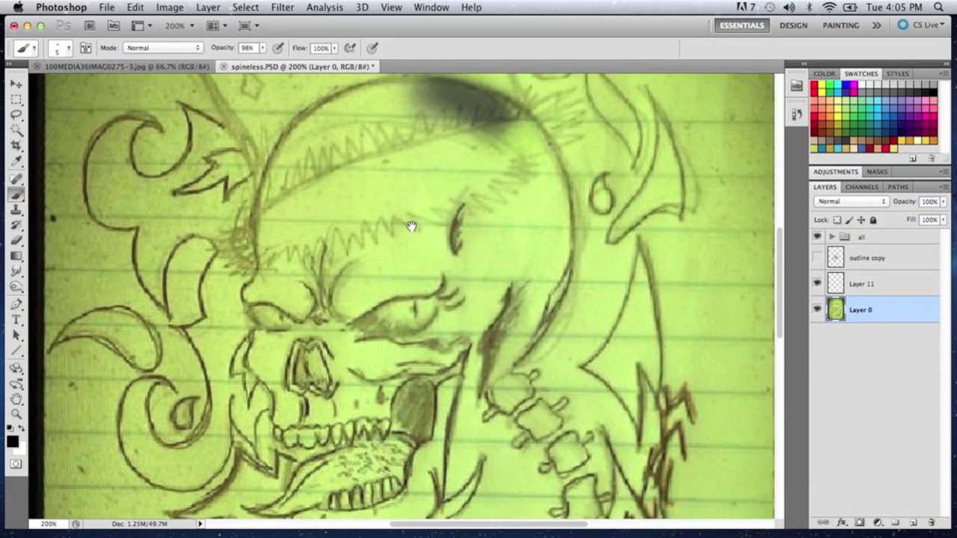
drag(397, 153, 398, 181)
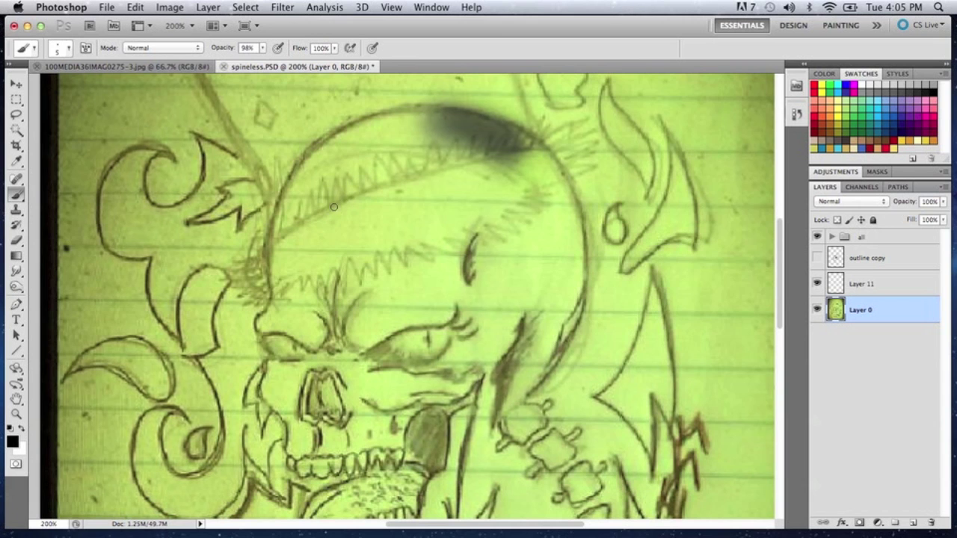
drag(337, 217, 370, 185)
key(p)
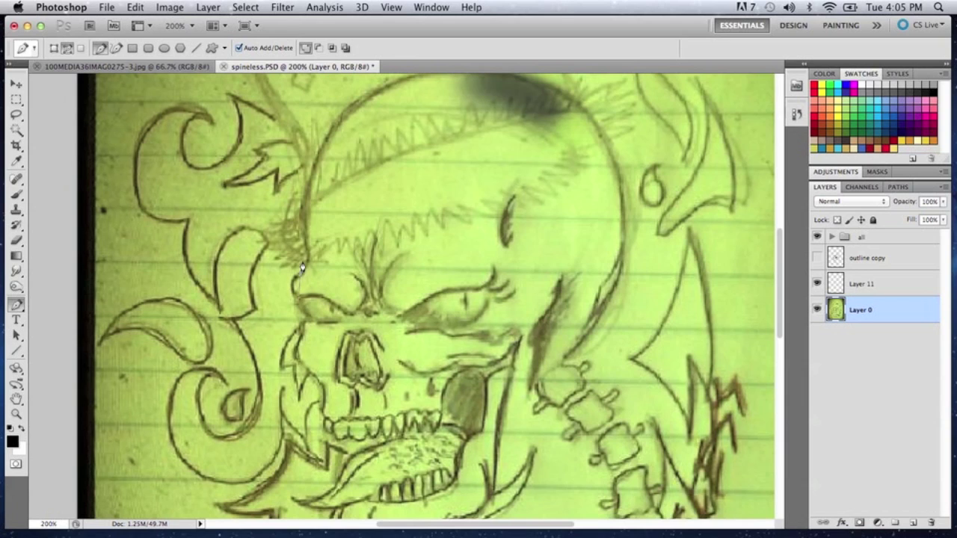
Place curved anchors up the skull's left outline, undoing the misplaced ones
drag(307, 250, 319, 235)
drag(299, 288, 300, 292)
drag(292, 287, 296, 297)
key(super+alt+z)
key(super+alt+z)
key(super+alt+z)
click(291, 282)
click(307, 257)
key(super+alt+z)
click(315, 196)
key(super+alt+z)
Extend the path over the crown, test a black Stroke Path with the brush, then undo the stroke
drag(396, 132, 379, 179)
drag(392, 135, 438, 133)
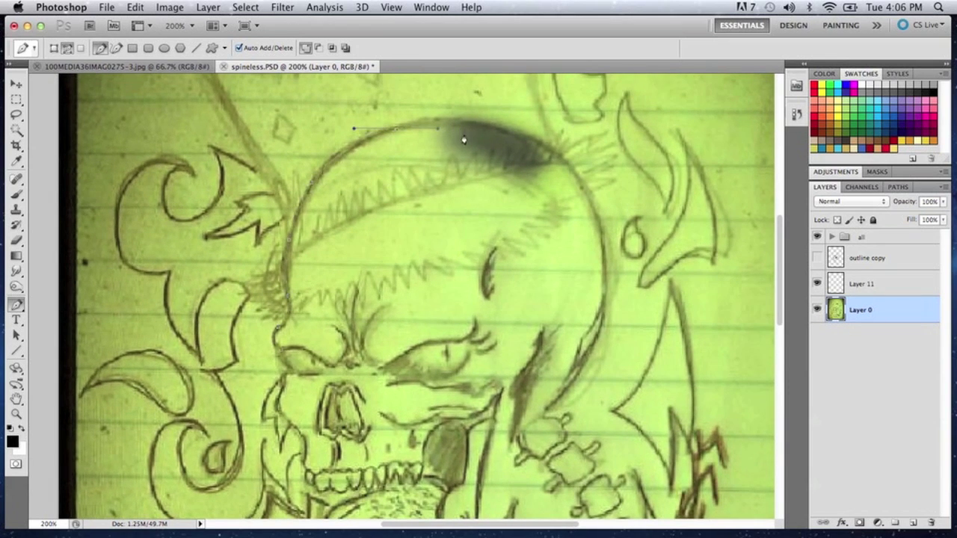
right_click(390, 221)
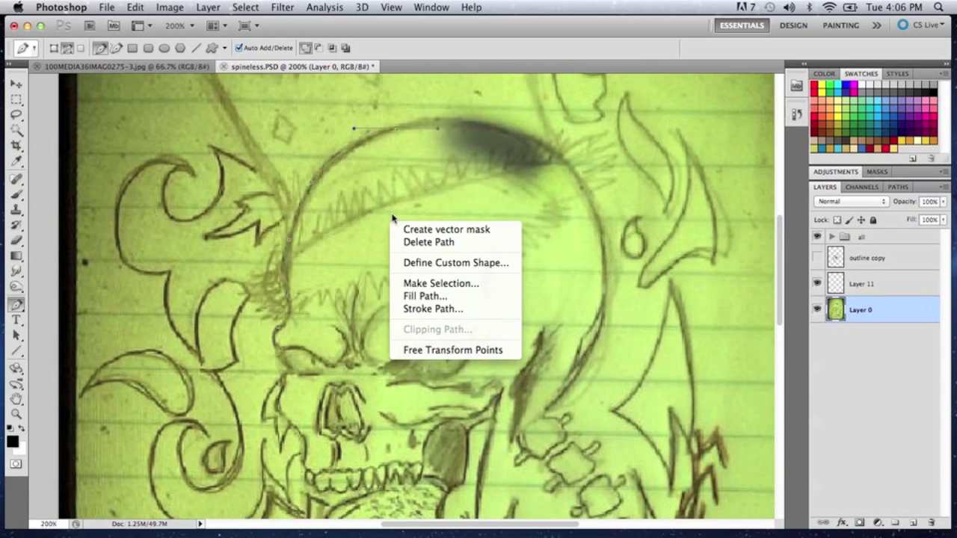
click(459, 309)
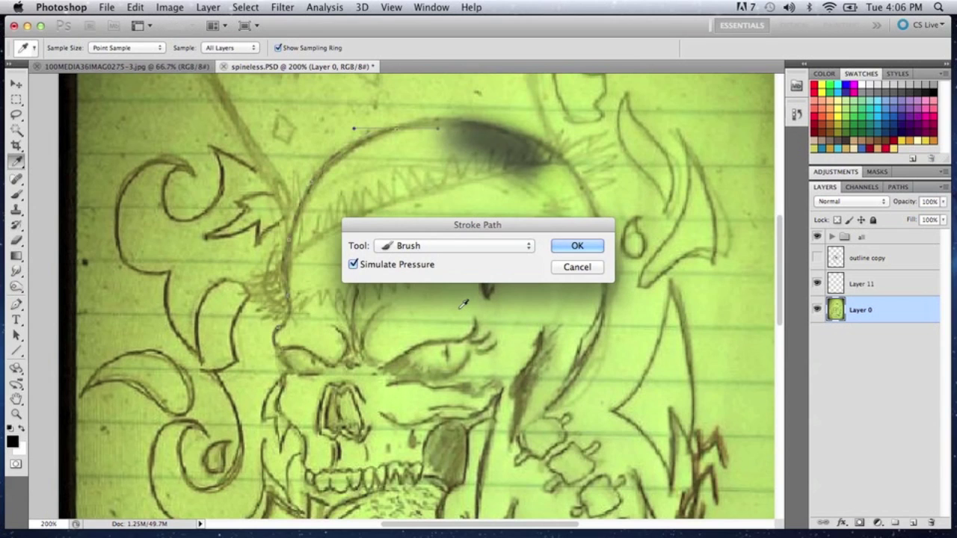
click(566, 248)
key(Return)
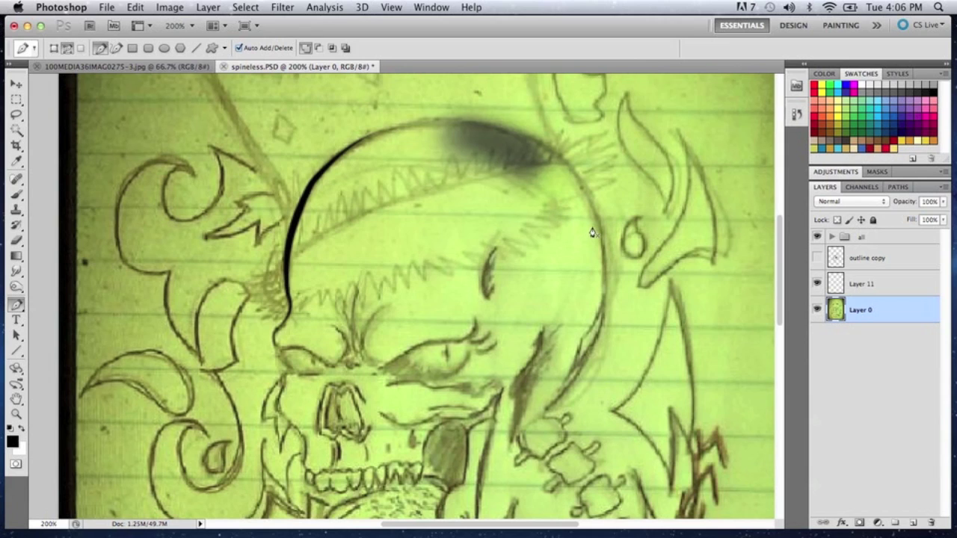
key(super+z)
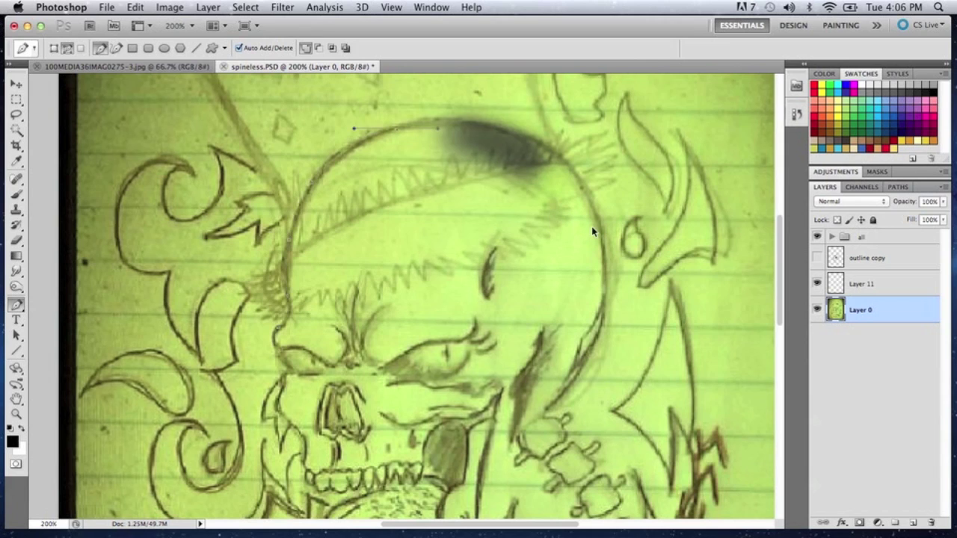
Add empty Layer 12 and fade the sketch on Layer 0 to 78% opacity
click(912, 522)
click(880, 337)
click(904, 204)
drag(904, 204, 889, 207)
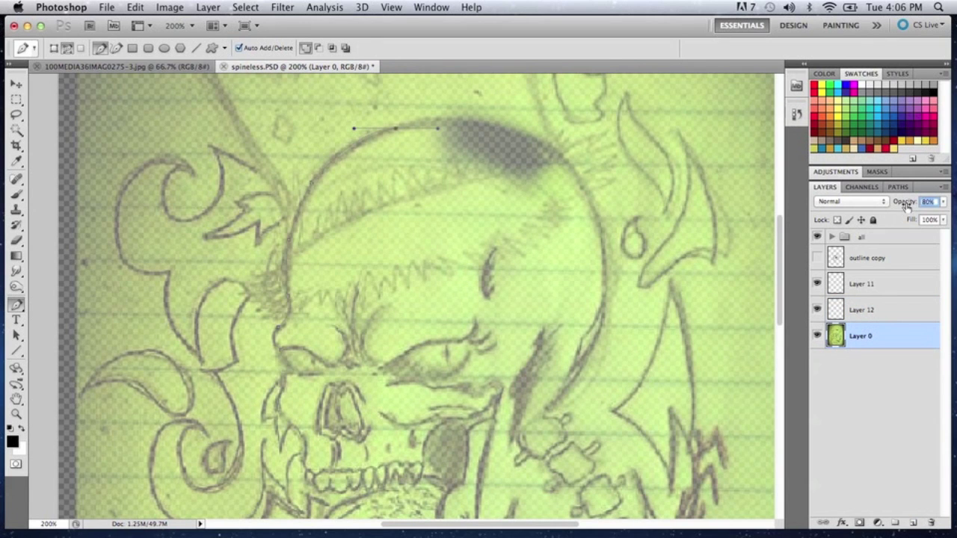
Add Layer 13 beneath Layer 0, fill it white, and set Layer 0's opacity to 67%
click(912, 522)
drag(872, 341, 876, 382)
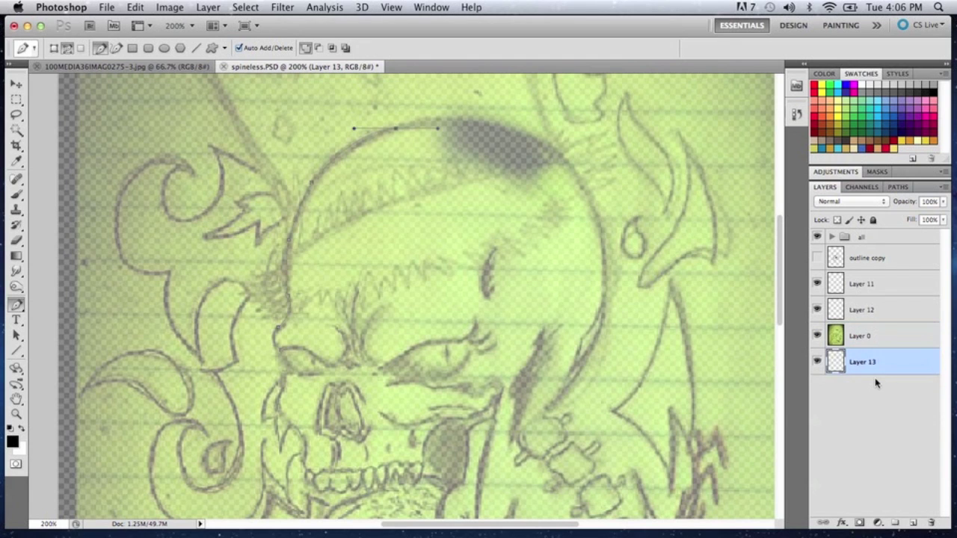
key(super+BackSpace)
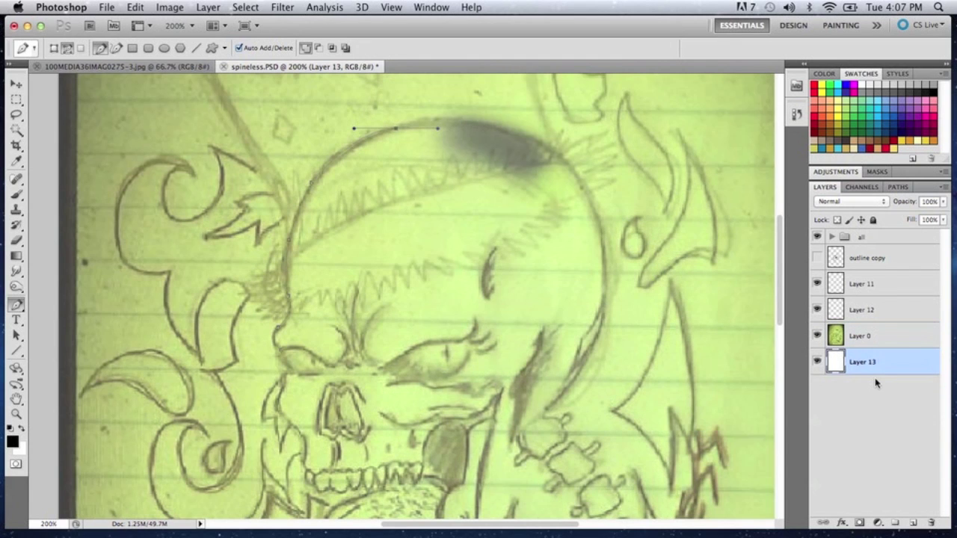
click(874, 341)
drag(911, 208, 905, 206)
Stroke the traced left-side path in black with the brush on Layer 12
click(873, 314)
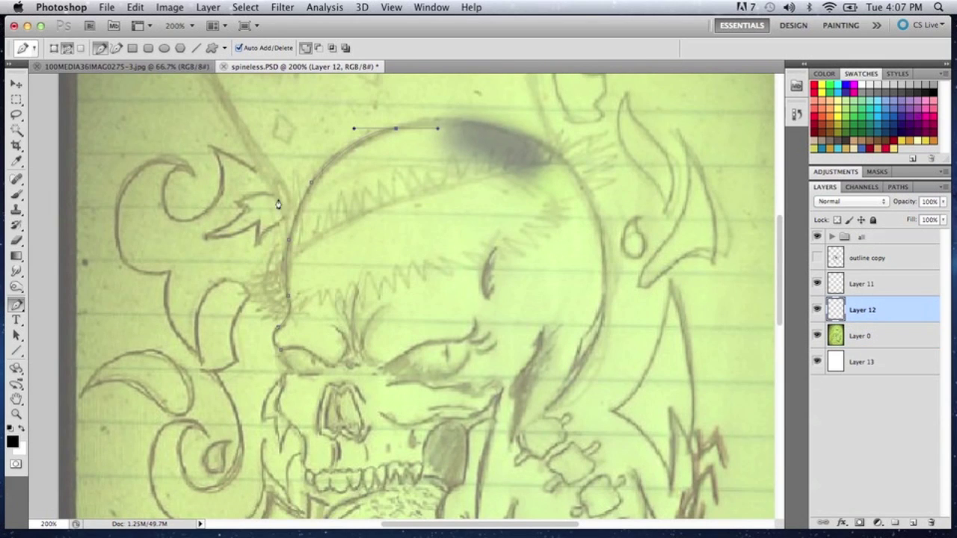
right_click(304, 212)
click(350, 284)
key(Return)
key(Return)
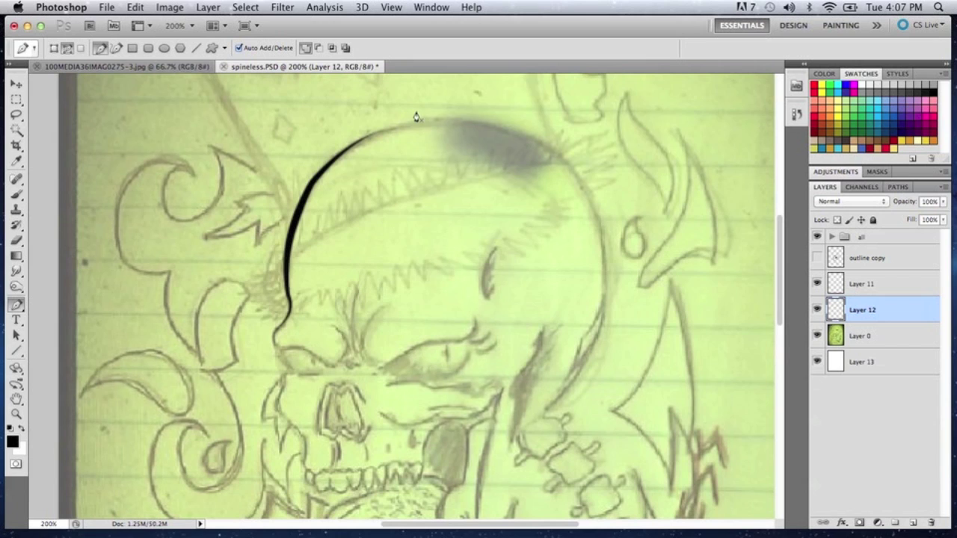
Extend the path in a curve over the skull's crown and stroke that segment
click(357, 142)
drag(485, 125, 535, 141)
right_click(496, 179)
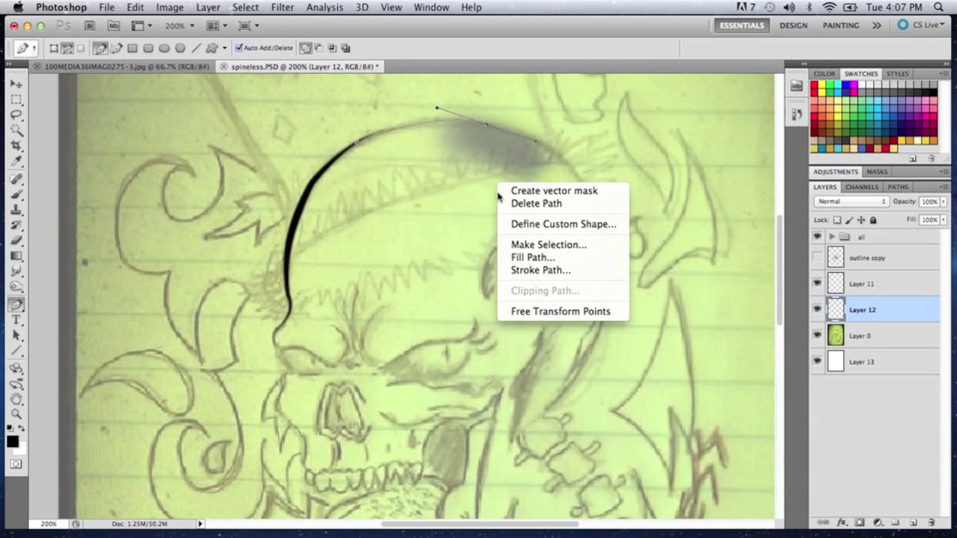
click(532, 269)
key(Return)
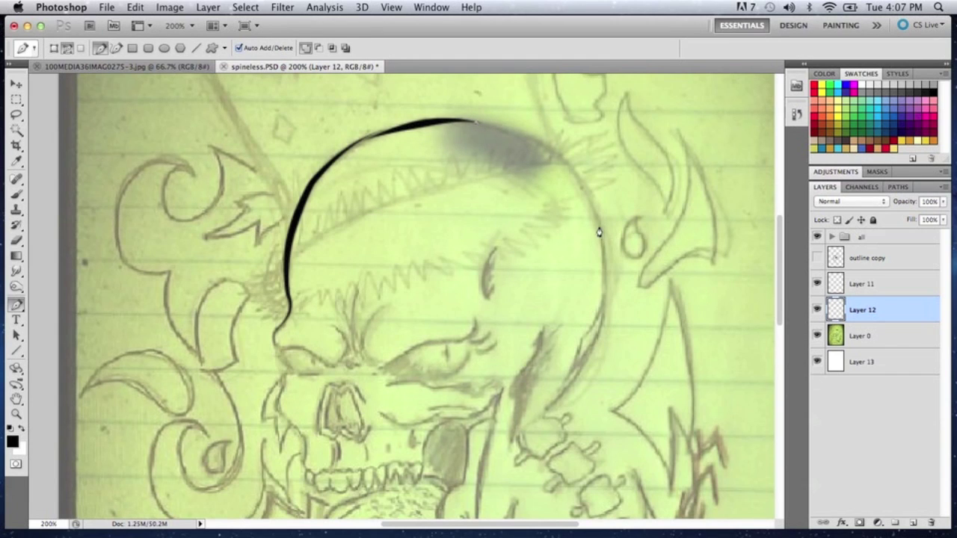
Continue the path down the skull's right edge and ink it with a brush stroke
drag(604, 247, 604, 280)
click(538, 183)
drag(538, 185, 560, 159)
right_click(526, 233)
click(565, 318)
key(Return)
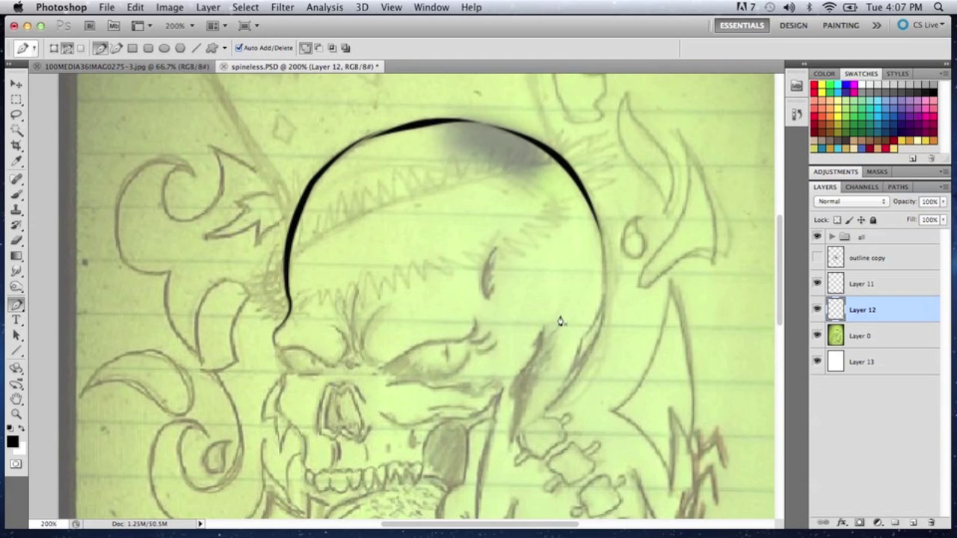
Extend the path from the right side down toward the jaw and stroke it
click(588, 200)
drag(546, 414, 464, 487)
right_click(510, 418)
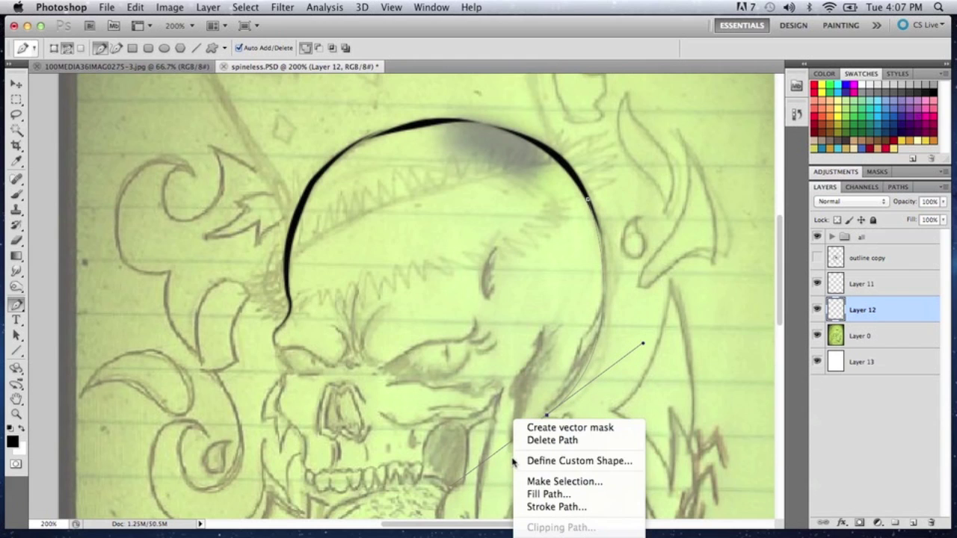
click(559, 505)
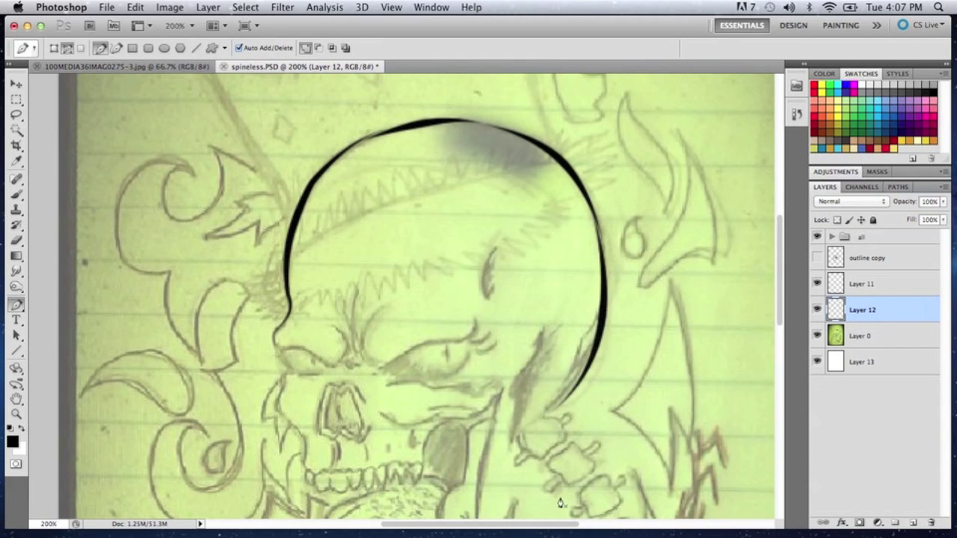
Draw a curved path along the skull's brow and stroke it in black with the brush
key(b)
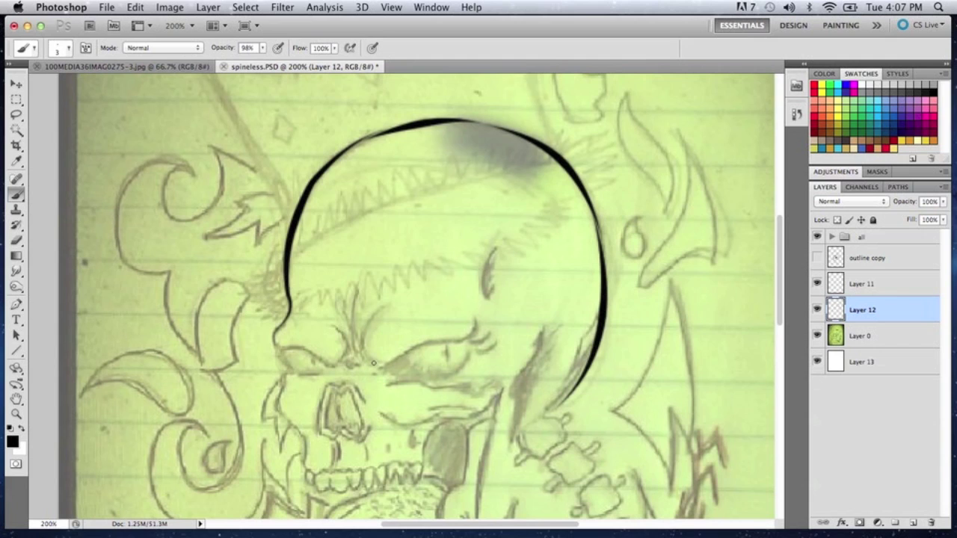
key(p)
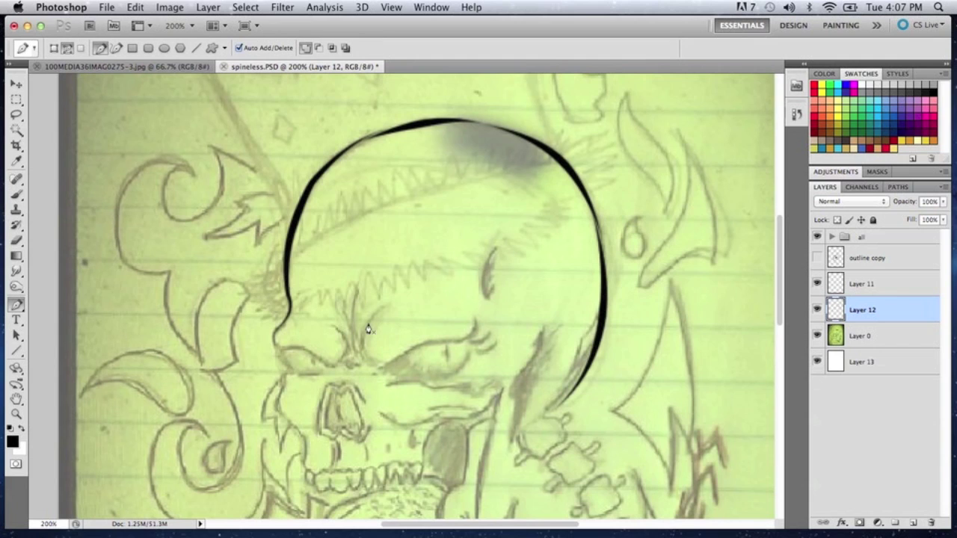
click(383, 307)
drag(381, 368, 424, 391)
right_click(407, 373)
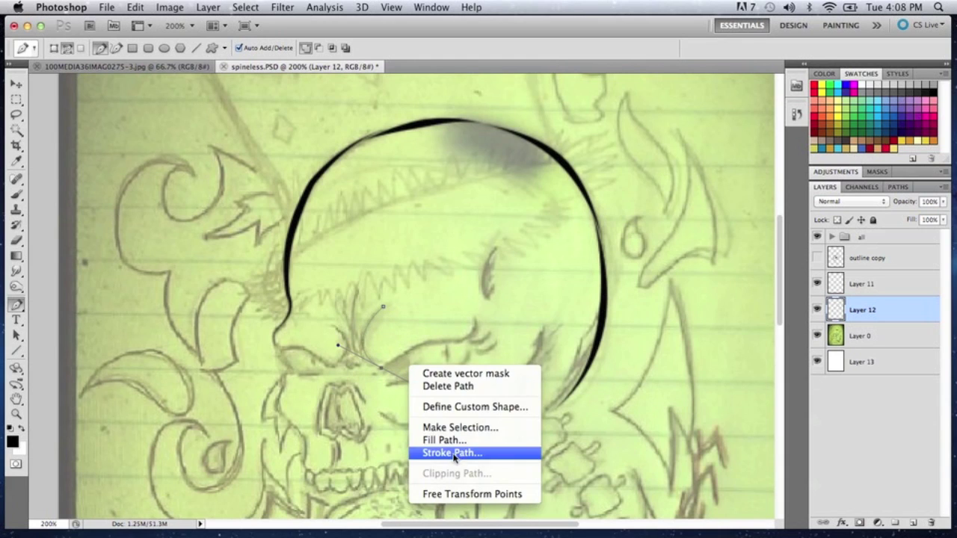
click(457, 451)
key(Return)
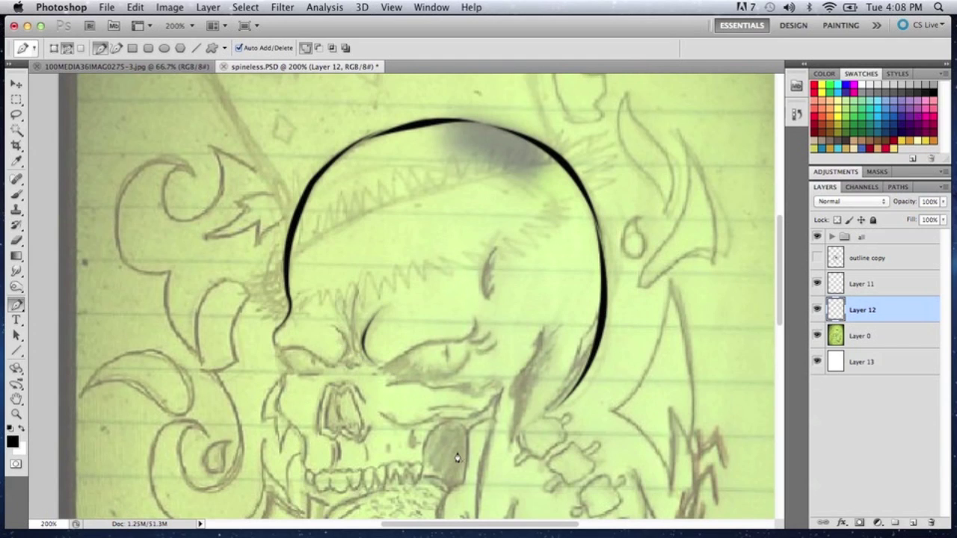
Trace and stroke the upper eye line, undoing an accidental vector mask, then hide the sketch to check
click(374, 365)
mouse_move(394, 359)
mouse_down()
mouse_move(474, 340)
mouse_move(481, 328)
mouse_up()
right_click(474, 392)
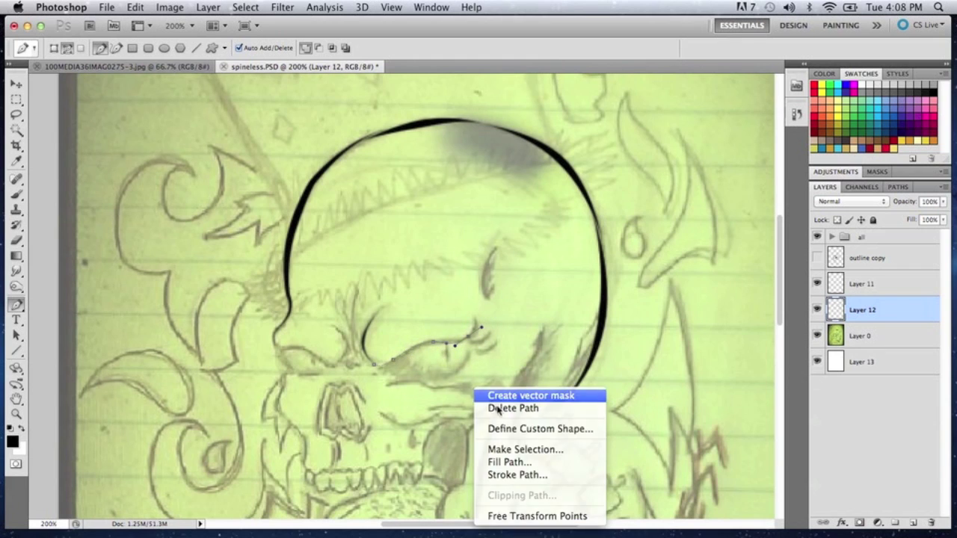
click(505, 395)
key(super+z)
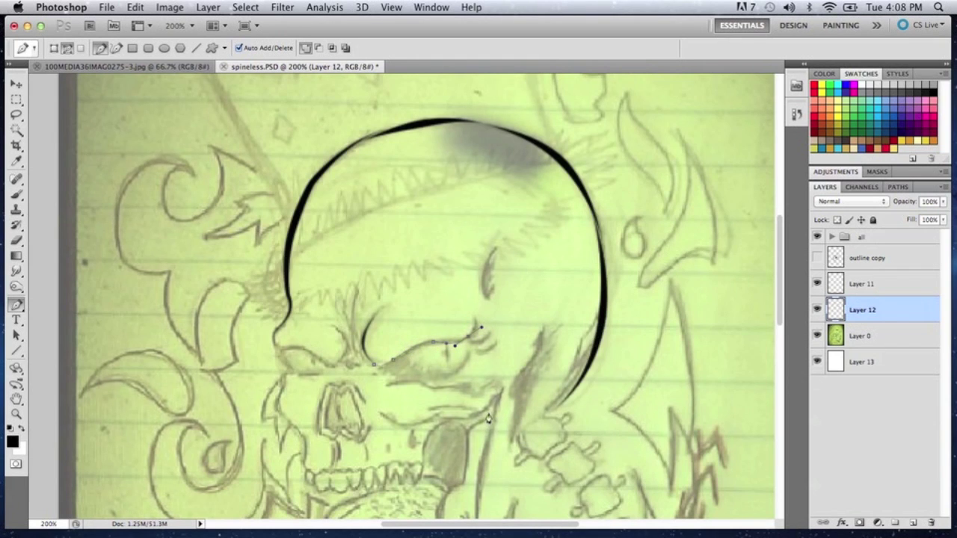
right_click(486, 401)
click(518, 477)
key(Return)
click(817, 336)
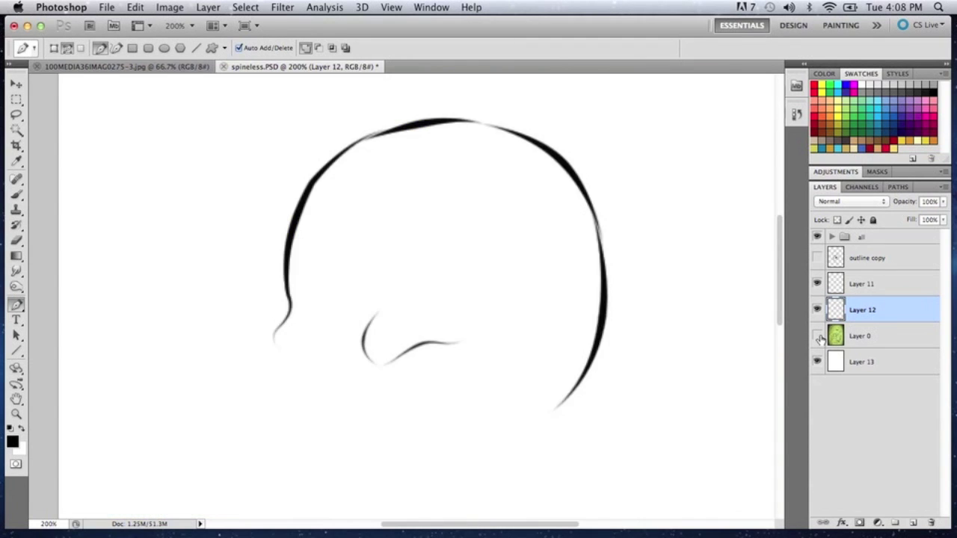
With the sketch visible again, ink a curved path at the eye's corner
click(817, 337)
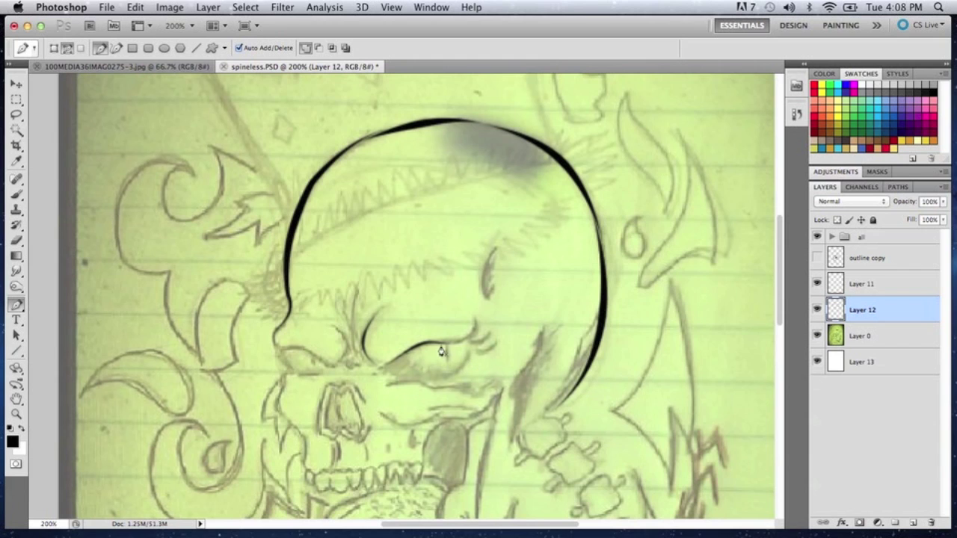
drag(475, 335, 476, 316)
right_click(488, 370)
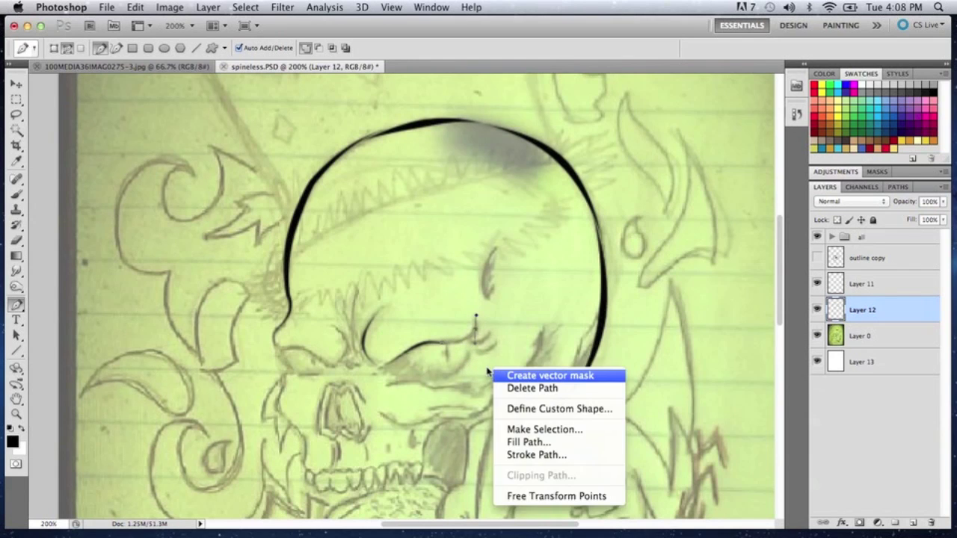
click(536, 454)
key(Return)
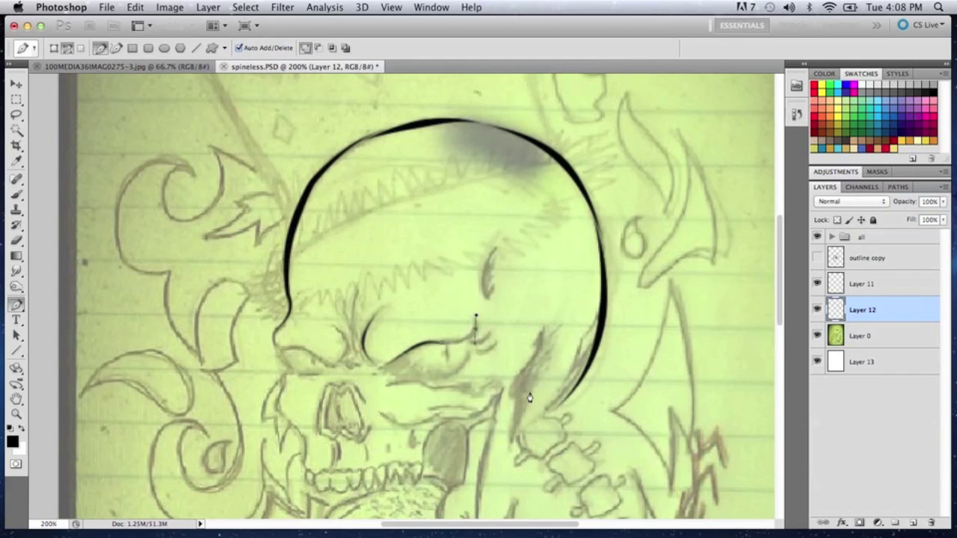
key(Return)
Trace the eyelid with a curved path and stroke it in black
click(464, 341)
drag(490, 335, 495, 326)
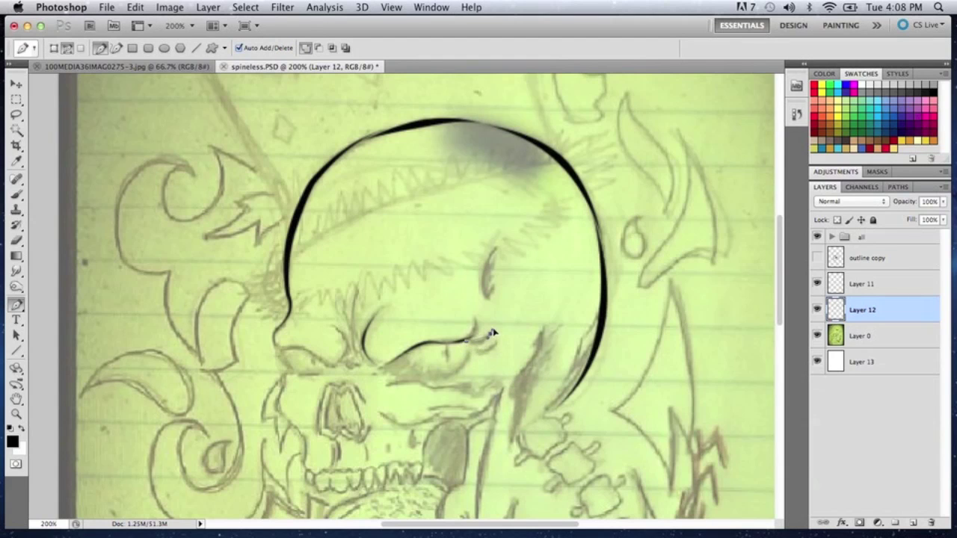
right_click(503, 371)
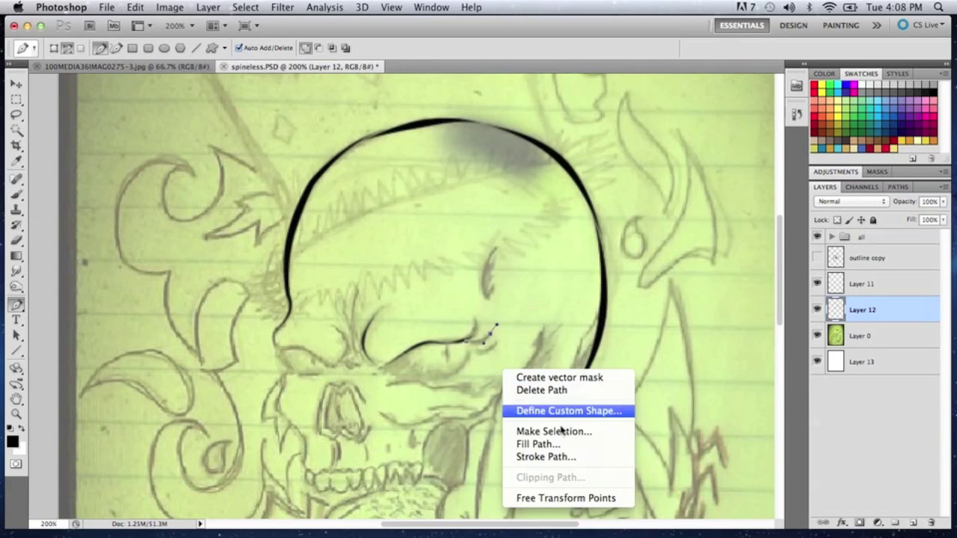
click(570, 459)
key(Return)
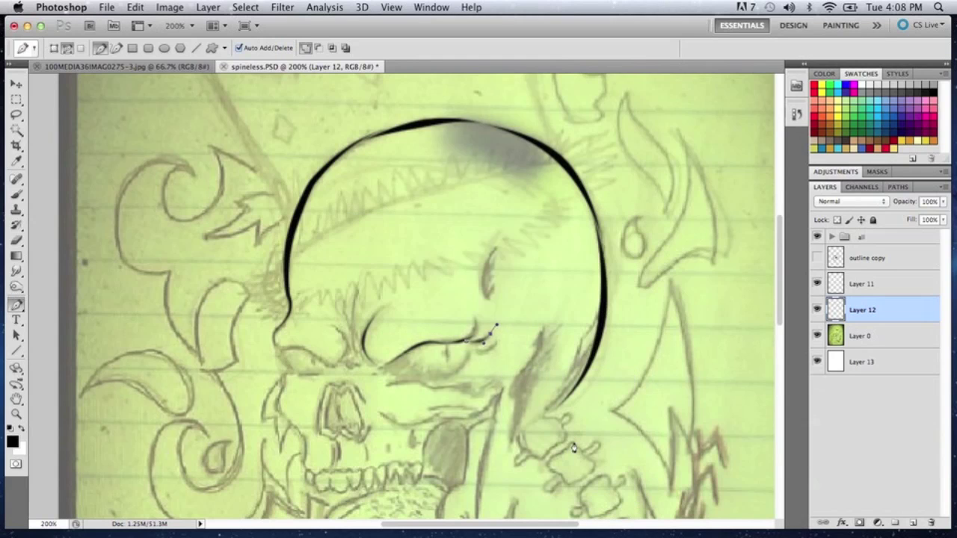
Undo a brush hatching attempt, then ink the eyelashes from a curved pen path
key(b)
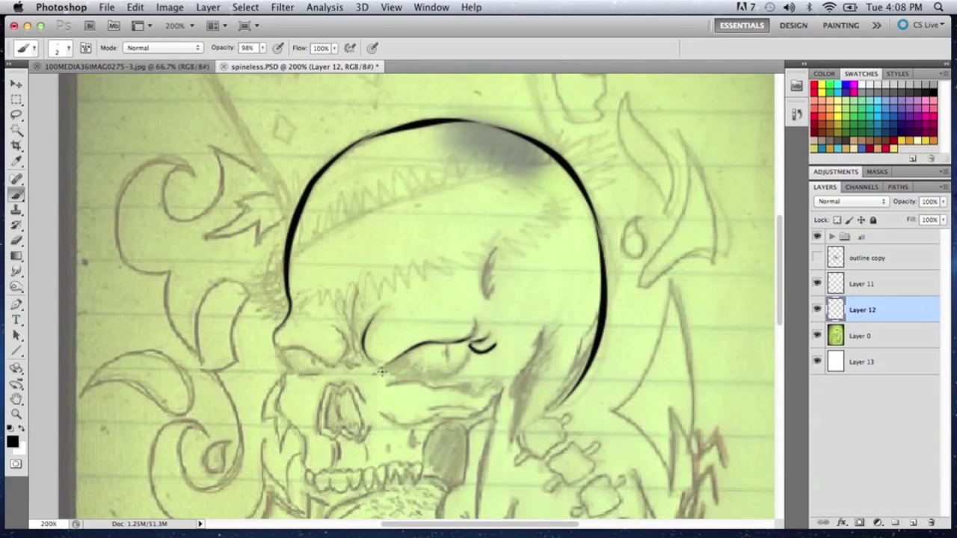
drag(398, 376, 423, 384)
key(super+alt+z)
key(super+alt+z)
key(super+alt+z)
key(super+alt+z)
key(super+alt+z)
key(p)
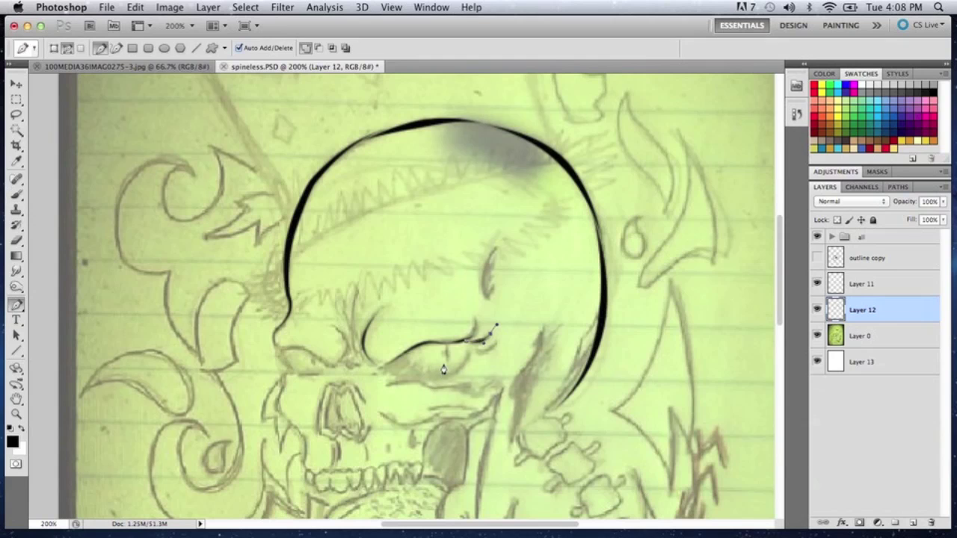
drag(471, 348, 508, 330)
right_click(467, 385)
click(515, 463)
key(Return)
Draw a path beneath the eye and stroke it as the lower eye line
click(387, 386)
drag(418, 382, 440, 390)
click(469, 388)
click(498, 380)
right_click(454, 415)
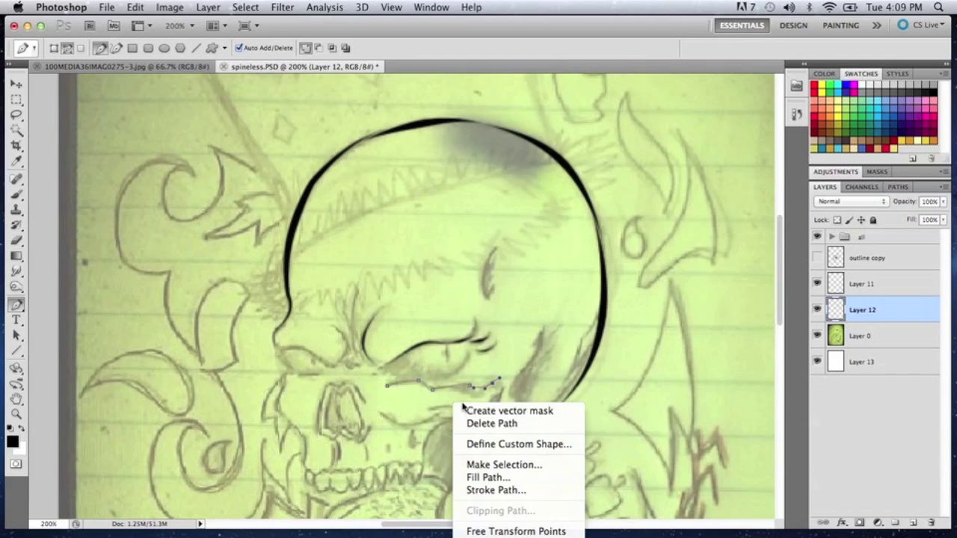
click(496, 488)
key(Return)
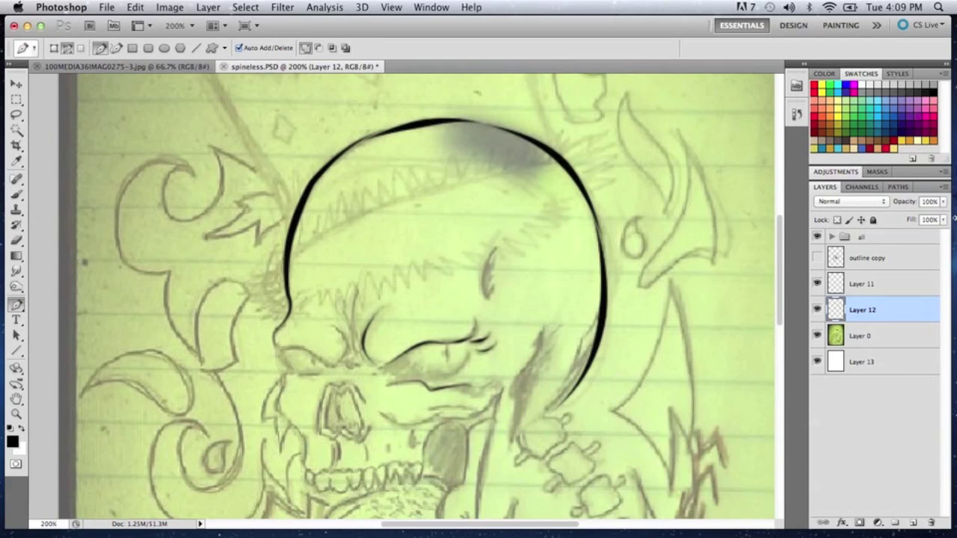
Preview the 'outline copy' ink drawing alone zoomed out, then show Layer 0 and hide 'outline copy'
click(817, 309)
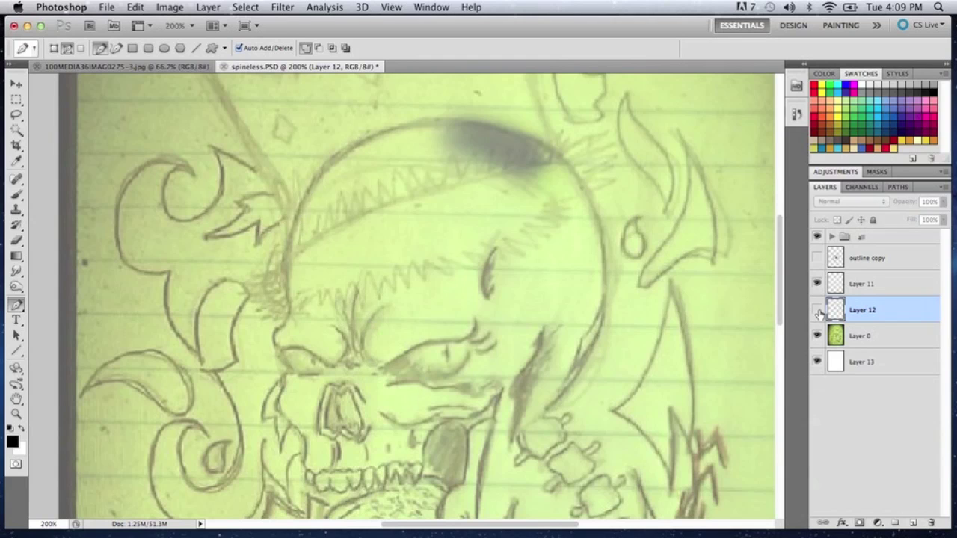
click(817, 258)
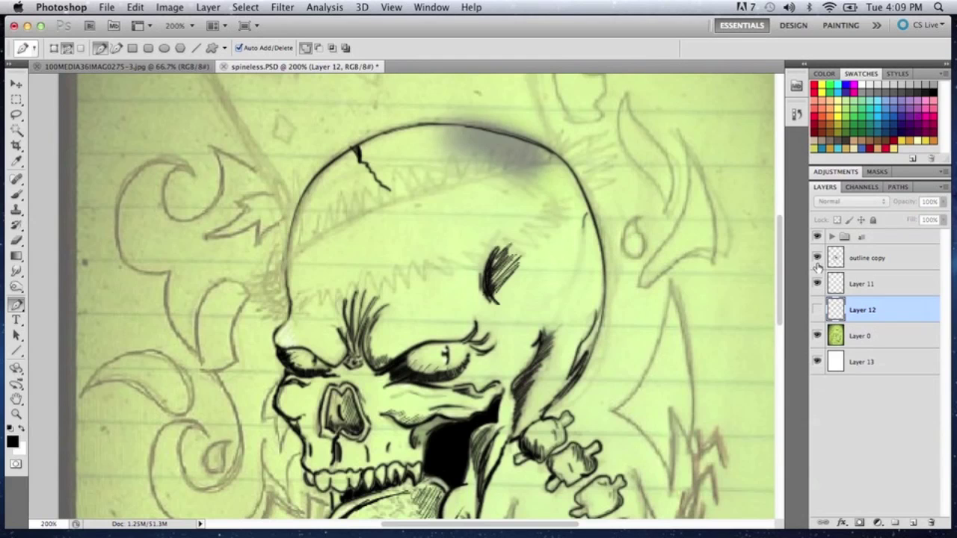
click(817, 336)
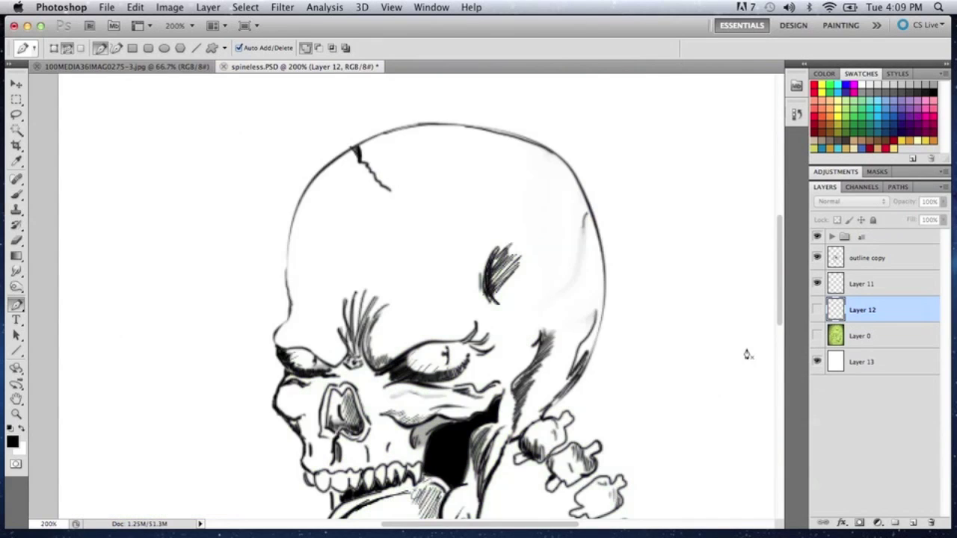
key(super+minus)
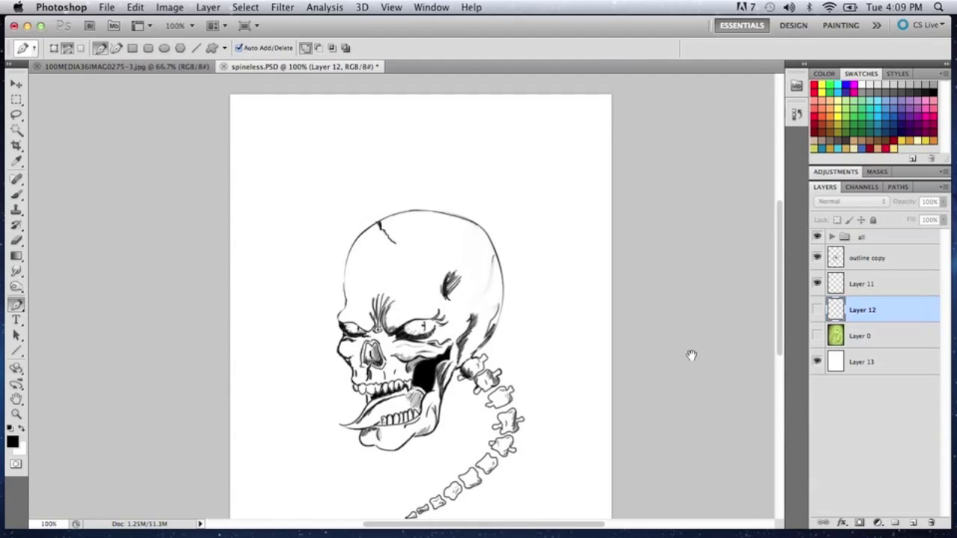
drag(563, 378, 579, 326)
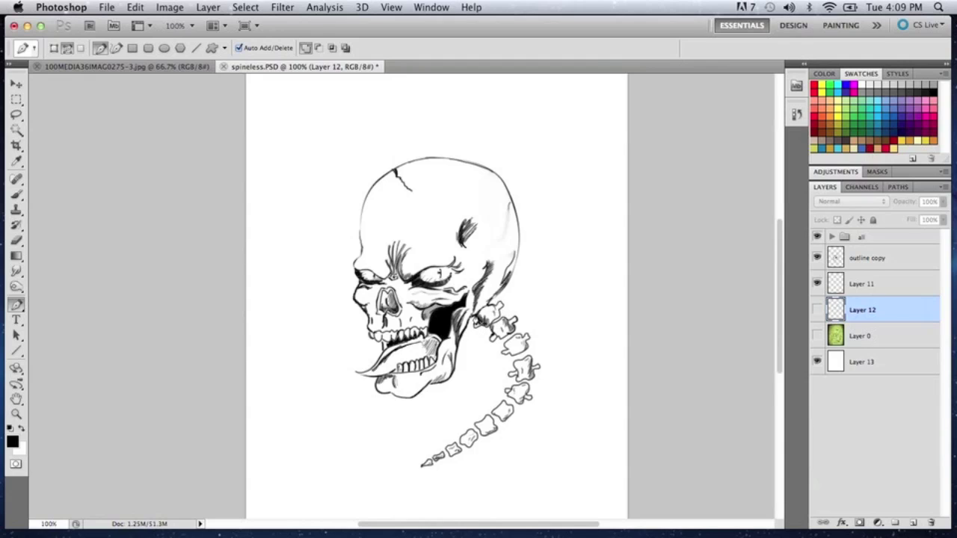
click(816, 337)
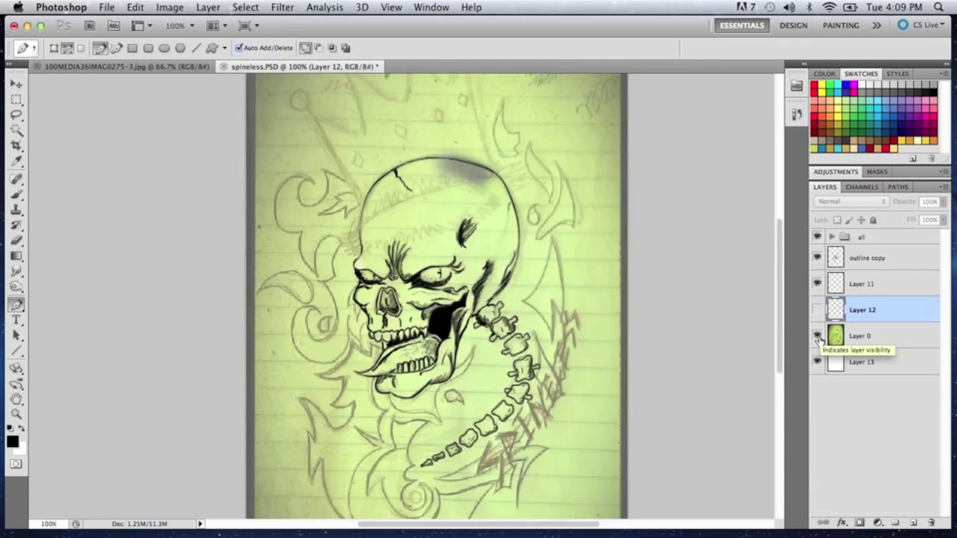
click(817, 258)
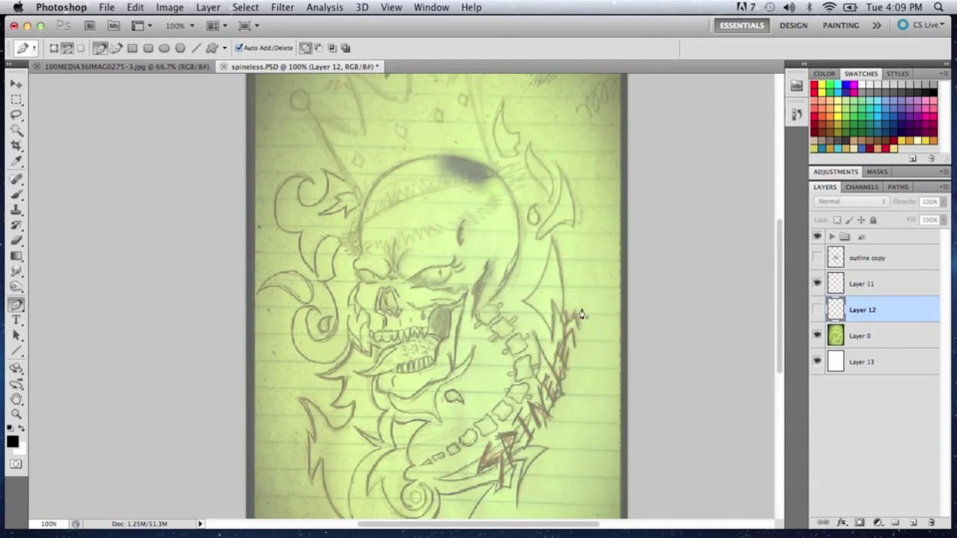